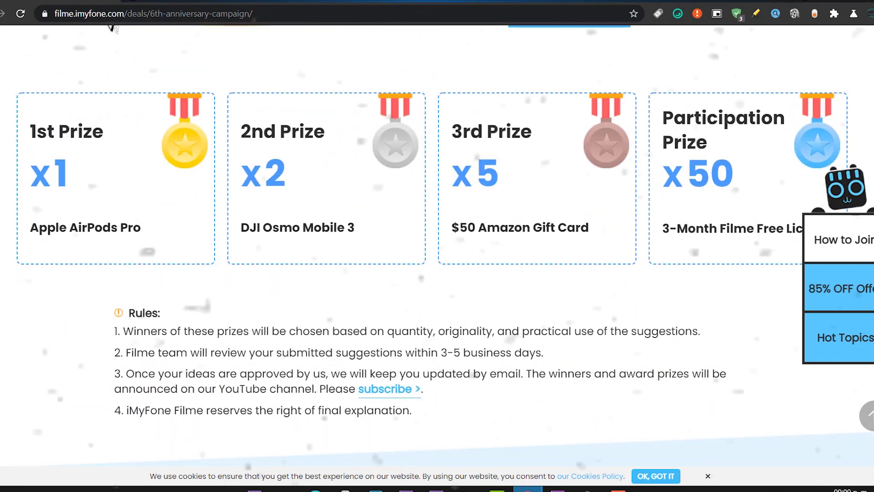
# Examine the Filme anniversary campaign page for the free download, joining steps, prizes, rules and 85% off offer
pyautogui.scroll(-5, 437, 245)
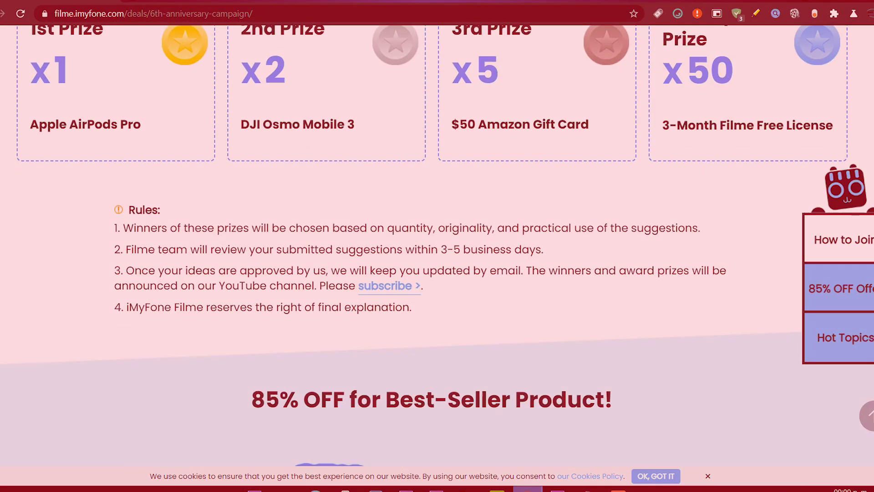
pyautogui.scroll(-4, 437, 246)
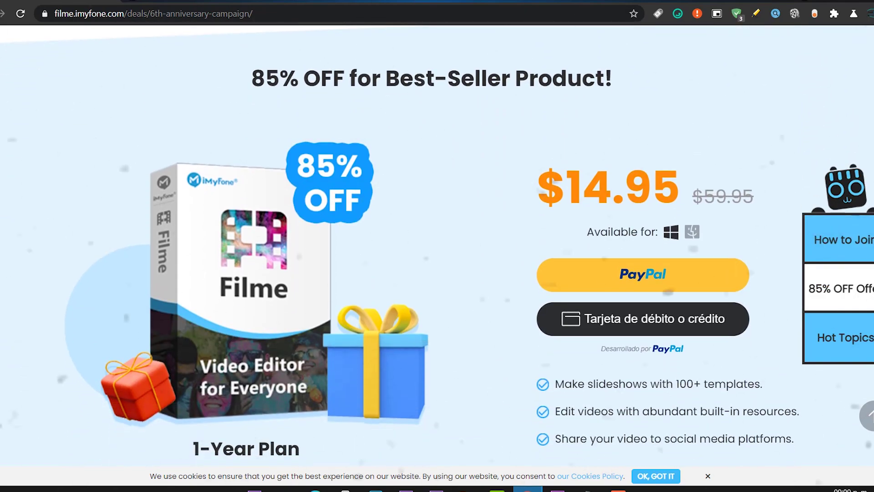
pyautogui.scroll(-18, 437, 246)
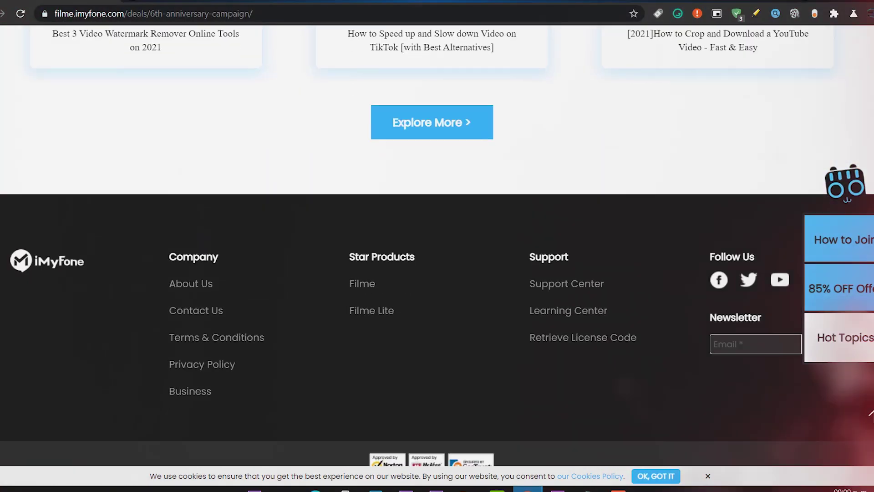
pyautogui.click(872, 279)
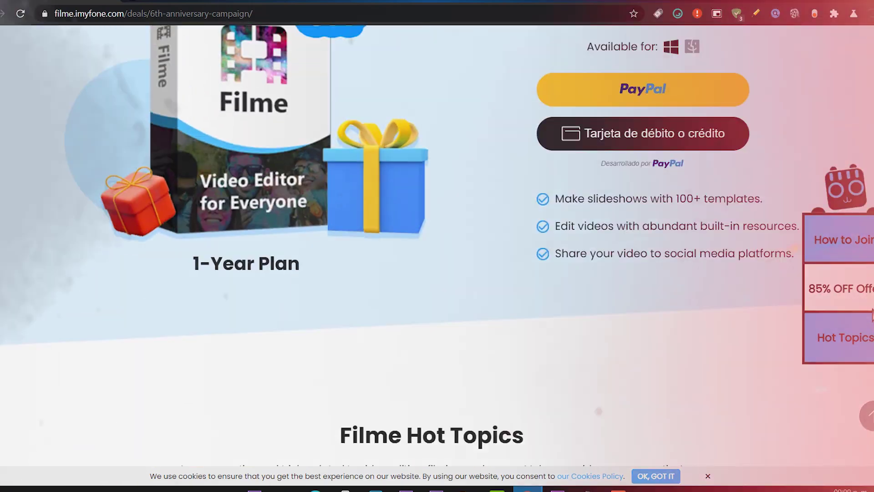
pyautogui.scroll(12, 872, 280)
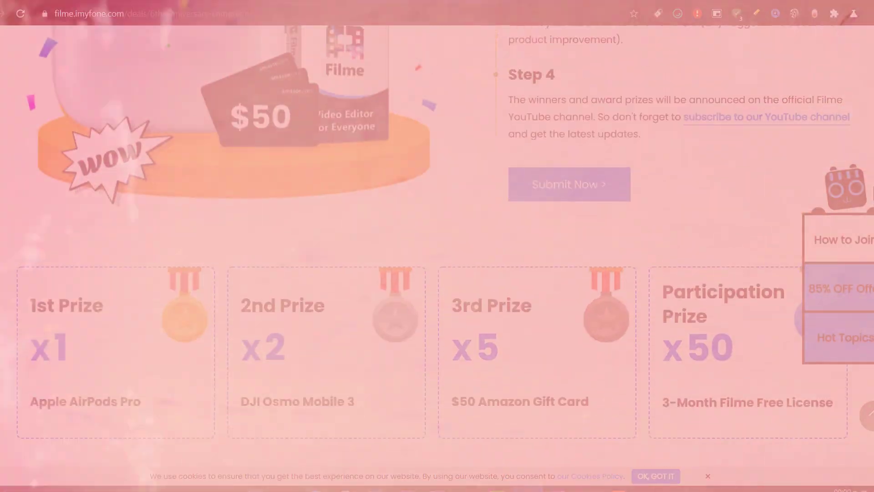
pyautogui.scroll(3, 643, 315)
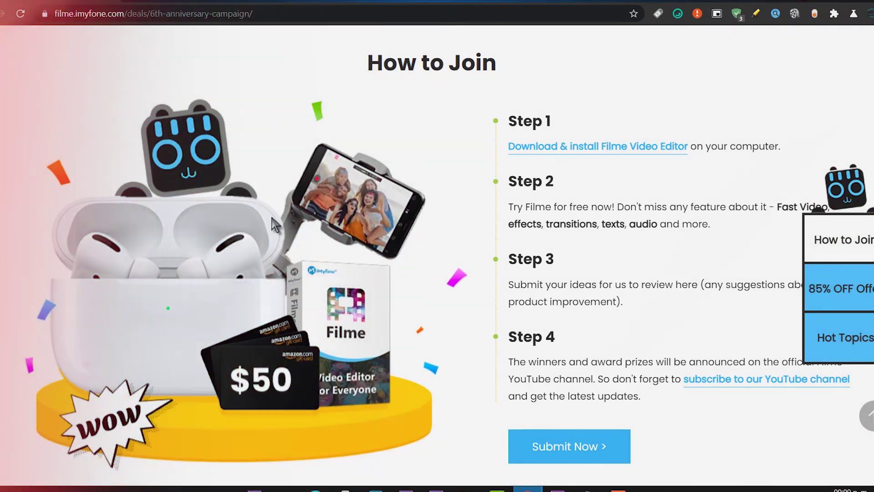
pyautogui.scroll(8, 400, 286)
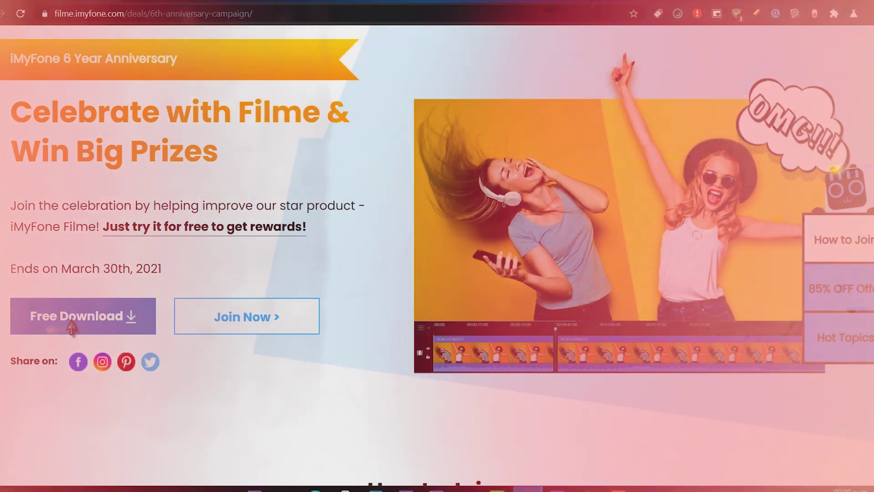
pyautogui.click(72, 326)
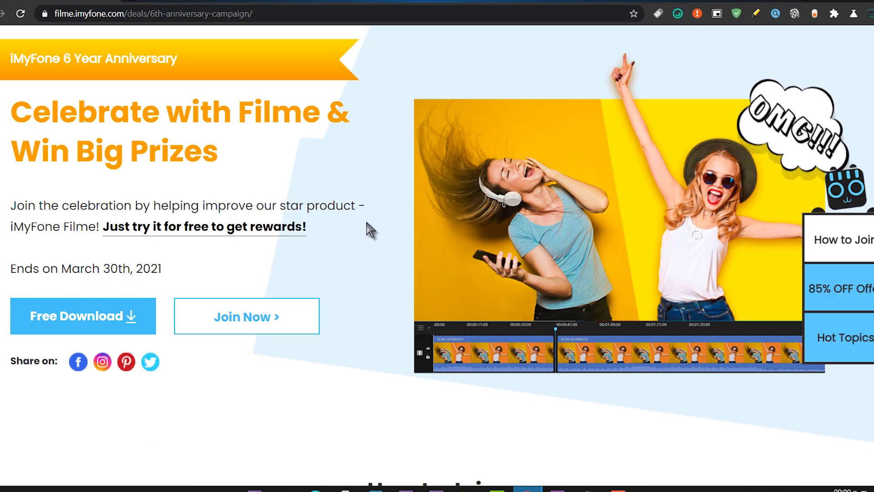
pyautogui.scroll(1, 367, 233)
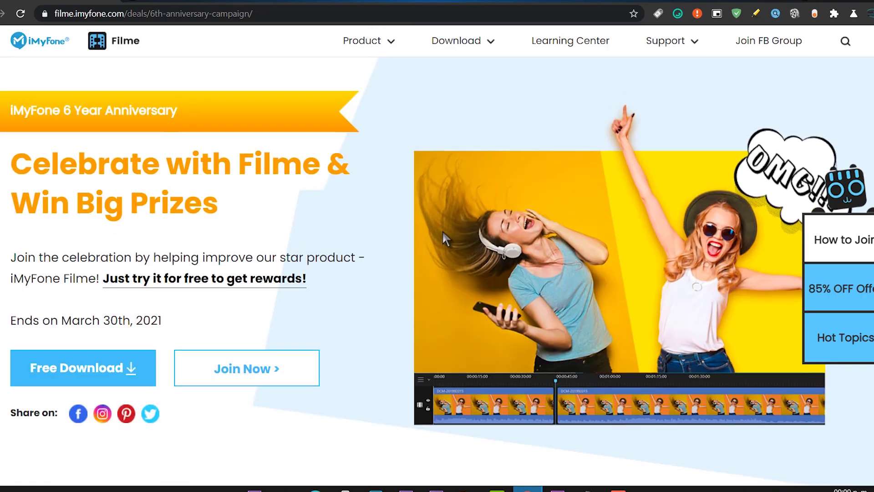
pyautogui.scroll(-8, 444, 239)
pyautogui.scroll(-3, 444, 238)
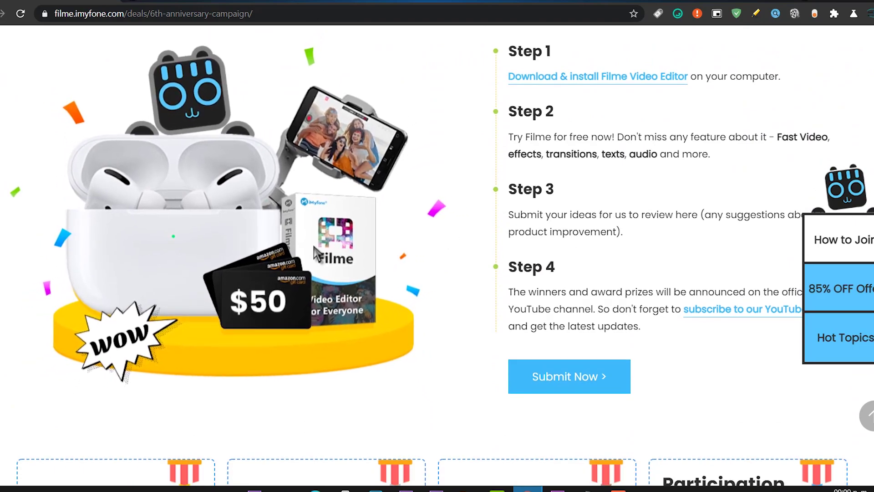
pyautogui.scroll(-13, 331, 254)
pyautogui.scroll(20, 347, 244)
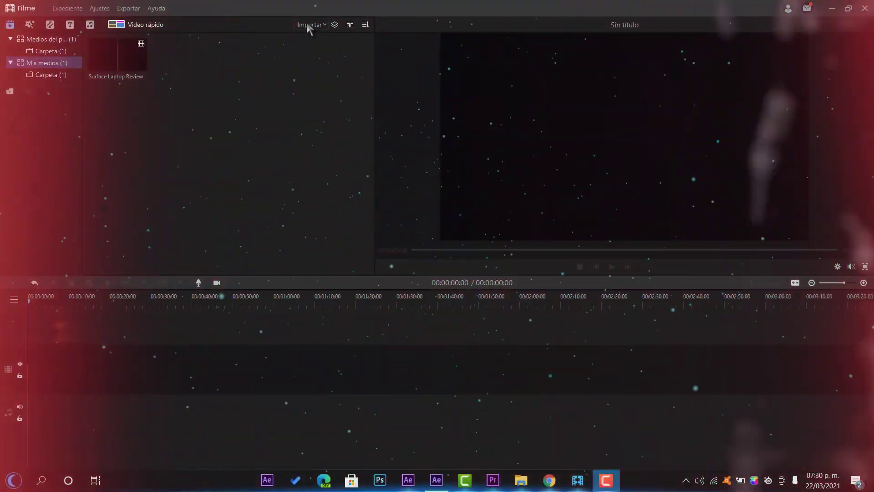
# Import the "loading cargando" video from the Fondo Videos folder and place it on the video track
pyautogui.click(310, 24)
pyautogui.click(320, 36)
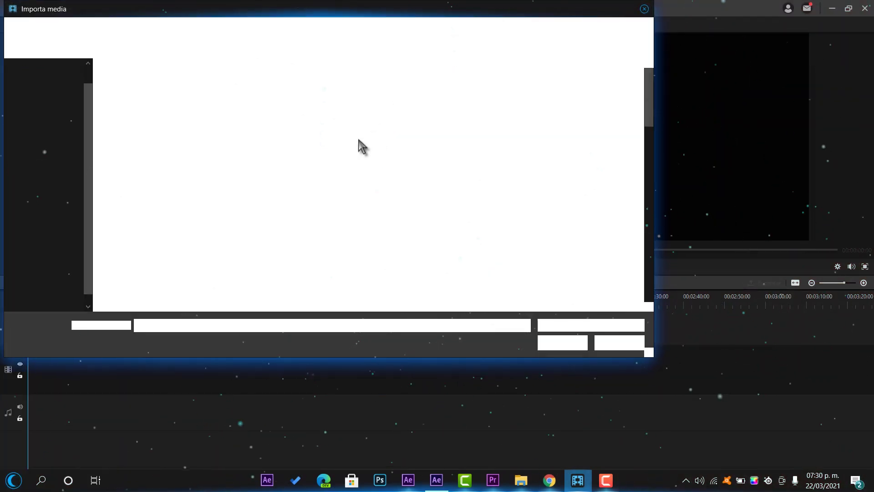
pyautogui.scroll(-5, 455, 183)
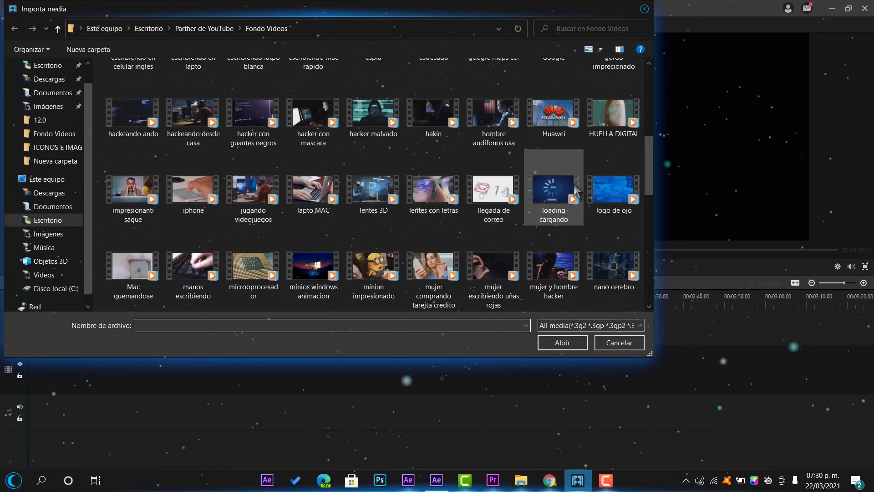
pyautogui.doubleClick(558, 181)
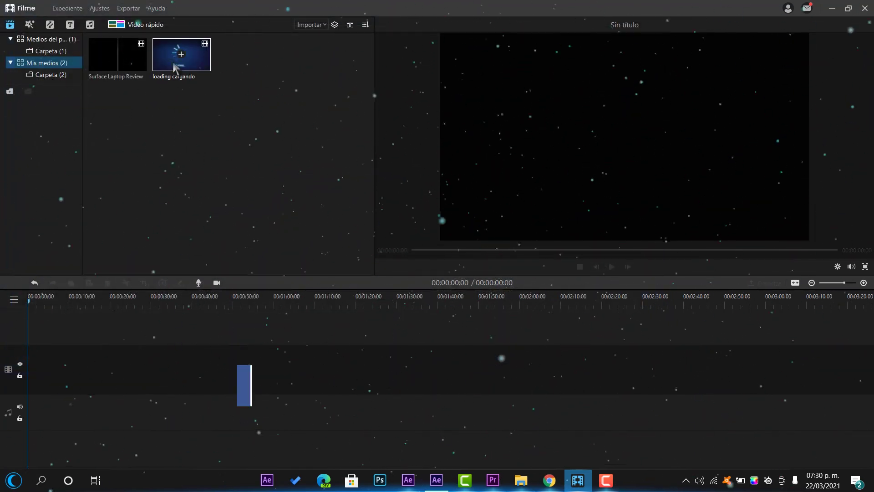
pyautogui.moveTo(166, 71); pyautogui.dragTo(248, 385)
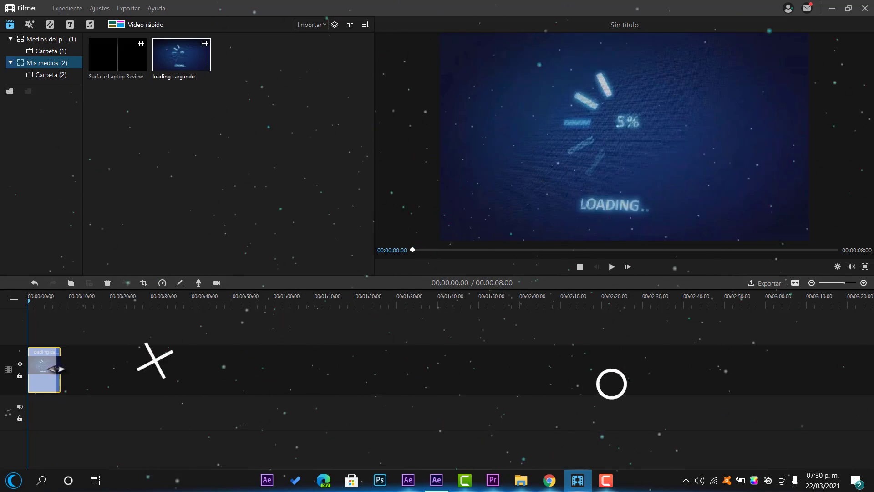
# Trim the end of the clip to 00:00:06:12 and move the playhead to 00:00:05:18
pyautogui.moveTo(56, 368); pyautogui.dragTo(54, 369)
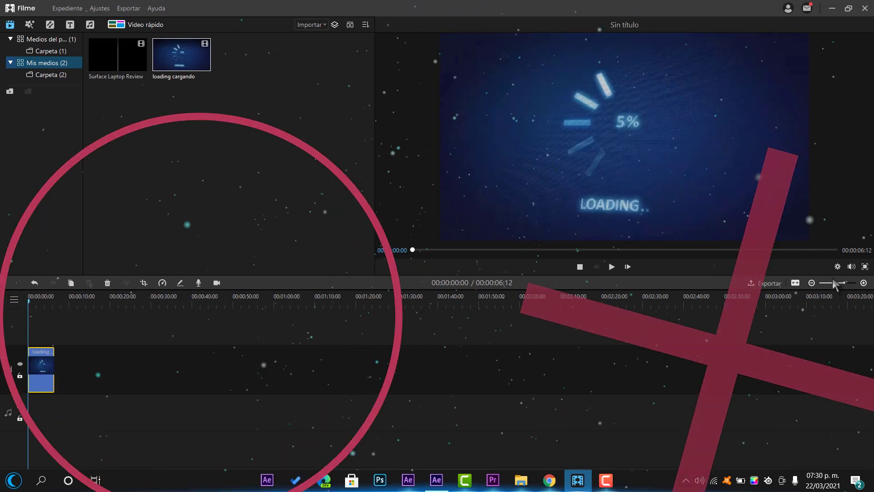
pyautogui.click(846, 283)
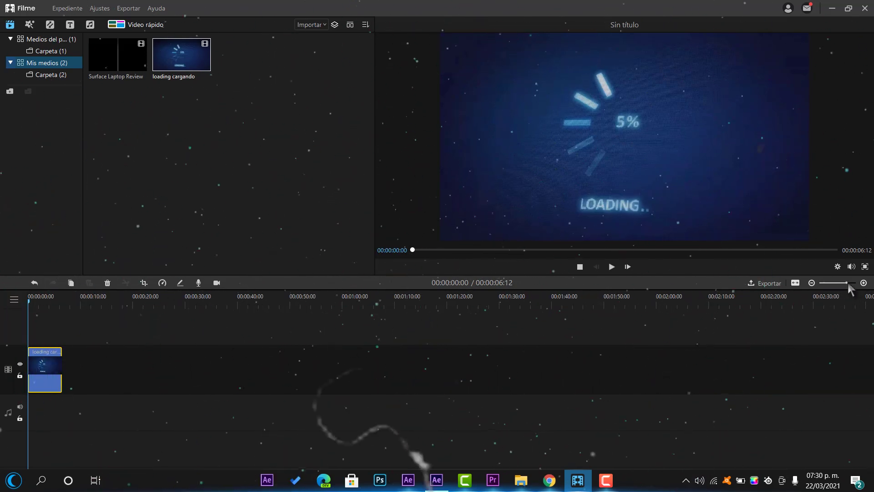
pyautogui.click(848, 282)
pyautogui.moveTo(35, 301); pyautogui.dragTo(237, 314)
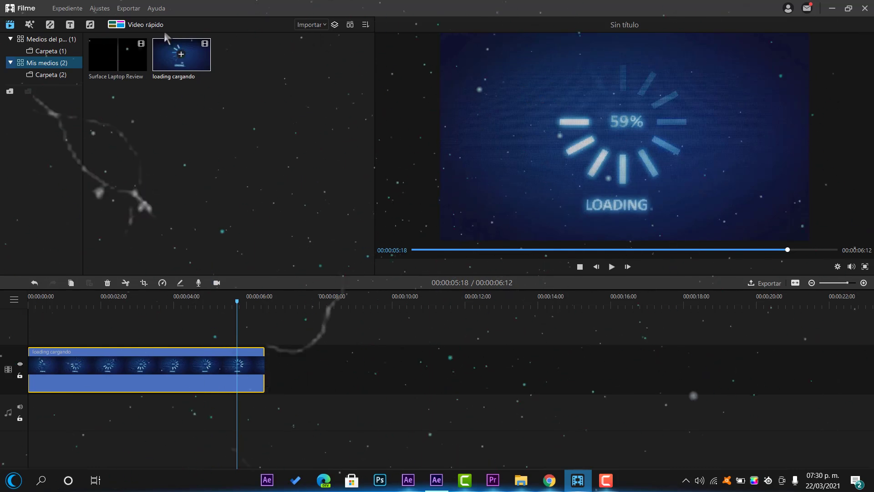
# Export the timeline to the desktop as a GIF named "ijojo"
pyautogui.click(127, 9)
pyautogui.click(138, 21)
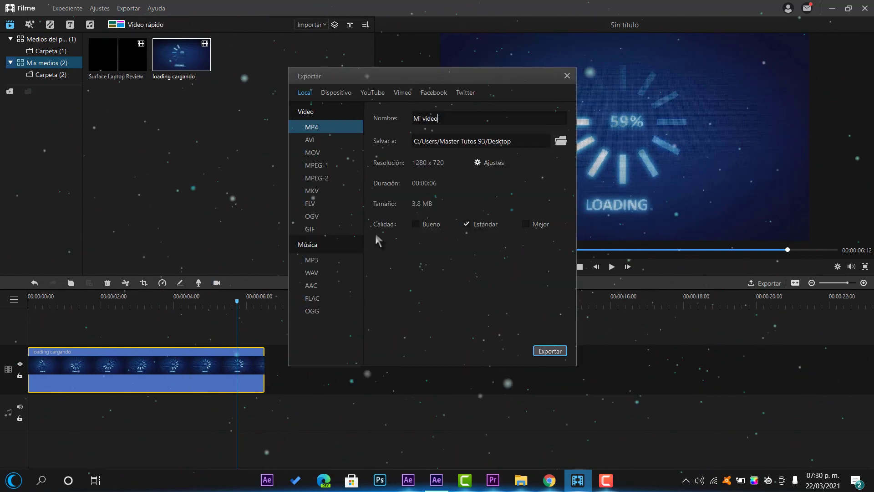
pyautogui.click(322, 228)
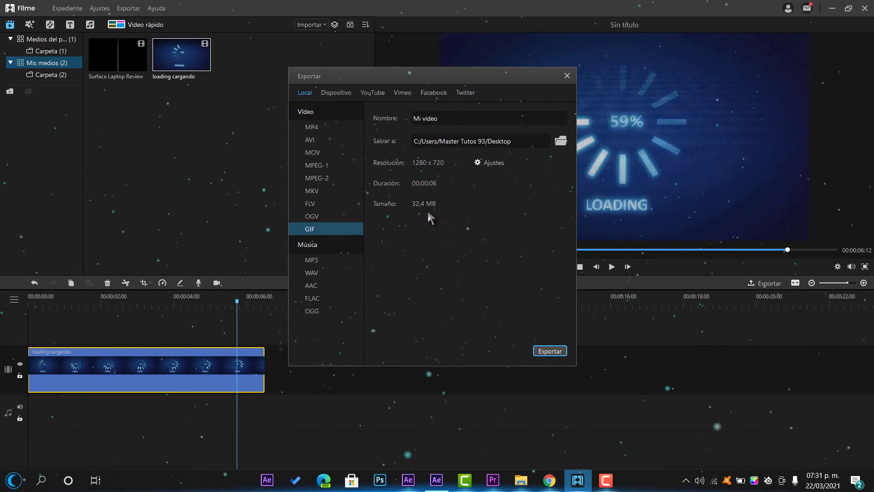
pyautogui.click(438, 118)
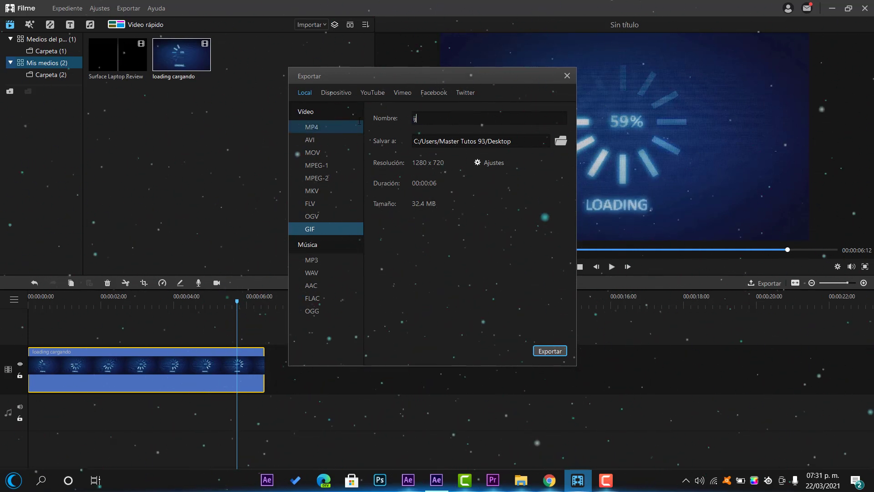
pyautogui.click(550, 351)
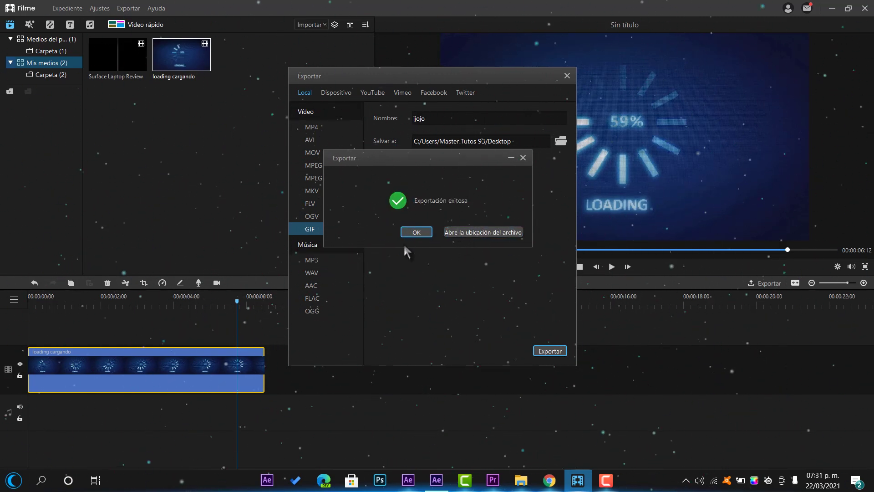
pyautogui.click(416, 232)
pyautogui.click(567, 75)
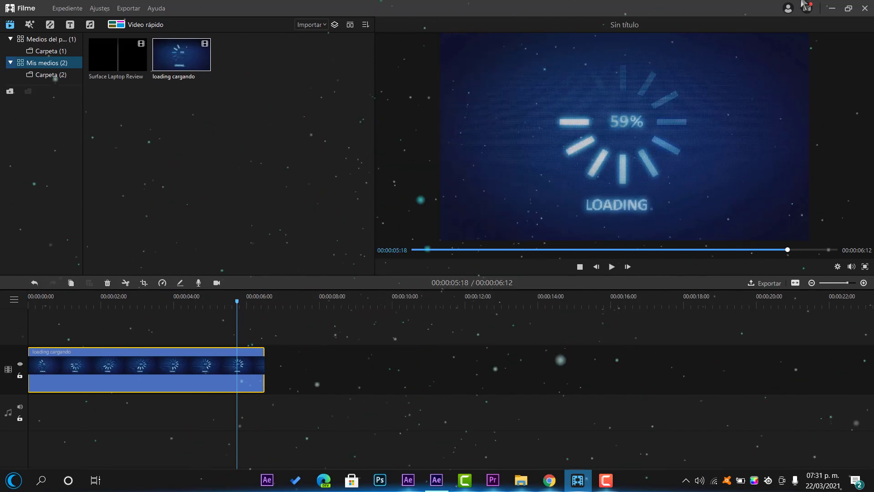
# Move the exported ijojo file on the desktop to the spot below the iMyFone Filme shortcut
pyautogui.click(831, 8)
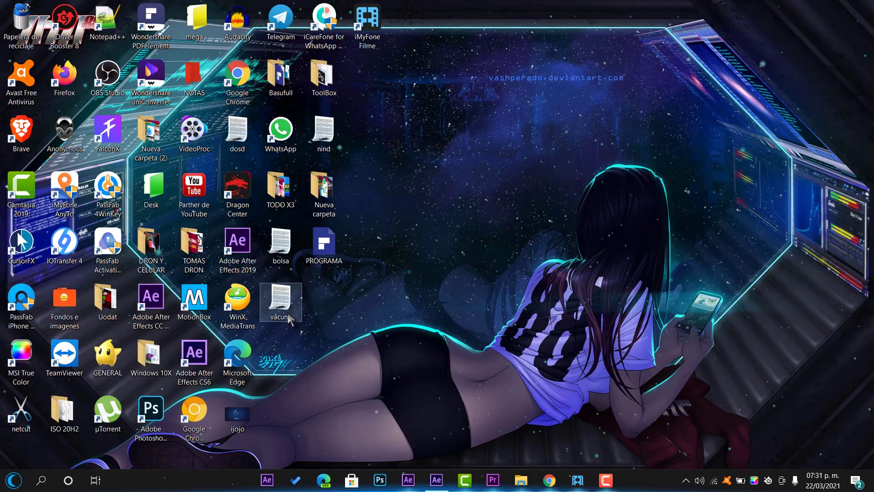
pyautogui.moveTo(371, 72); pyautogui.dragTo(372, 75)
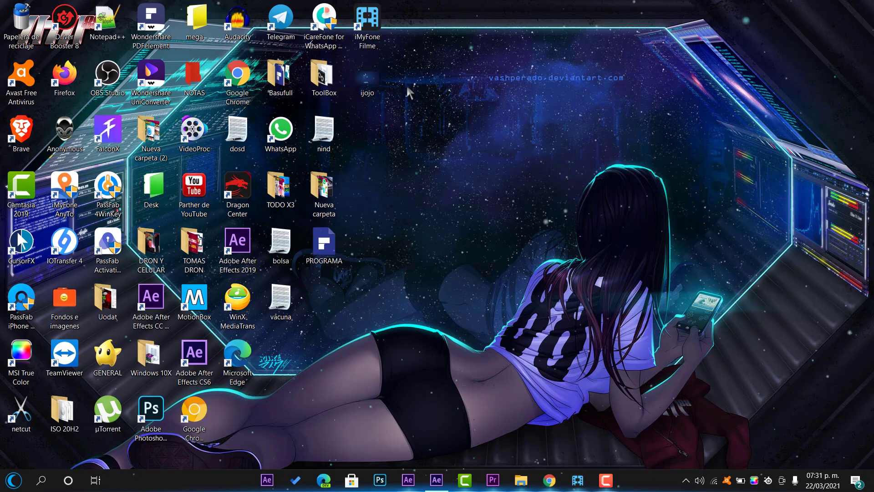
# Check the ijojo file's type in its properties and view the exported animation
pyautogui.rightClick(372, 75)
pyautogui.click(410, 460)
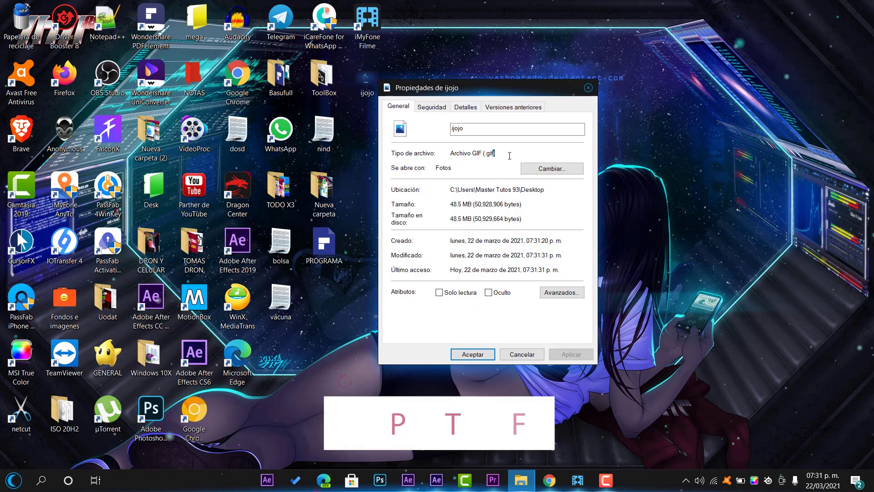
pyautogui.moveTo(501, 153); pyautogui.dragTo(448, 153)
pyautogui.click(588, 88)
pyautogui.doubleClick(366, 81)
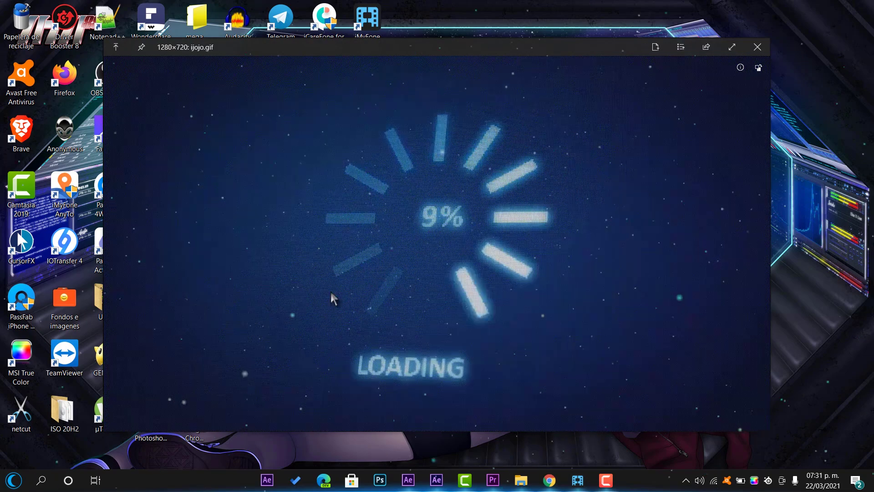
pyautogui.click(758, 47)
# Switch to the YouTube community post in Chrome and attach the ijojo GIF from the desktop
pyautogui.hotkey('alt', 'Tab')
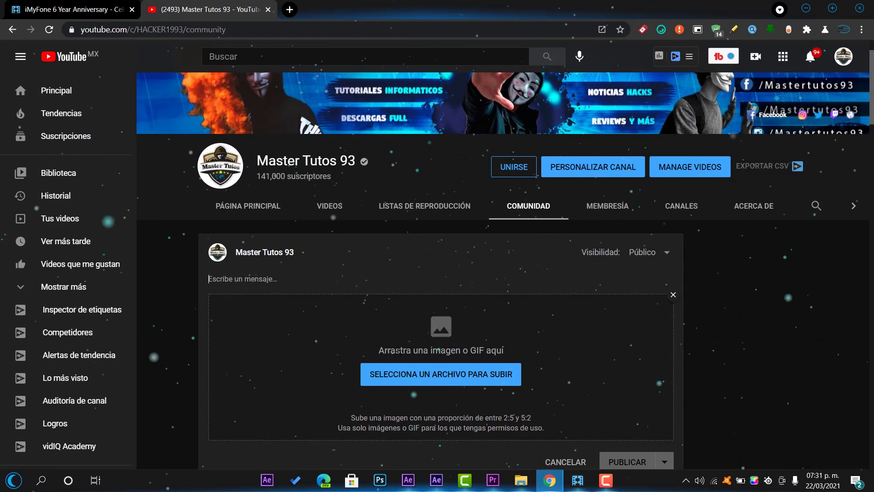
pyautogui.moveTo(403, 350); pyautogui.dragTo(511, 357)
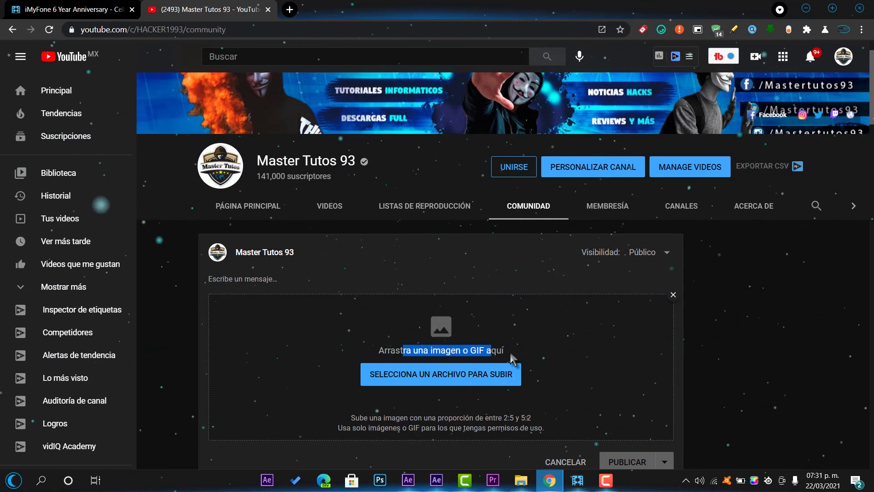
pyautogui.click(472, 381)
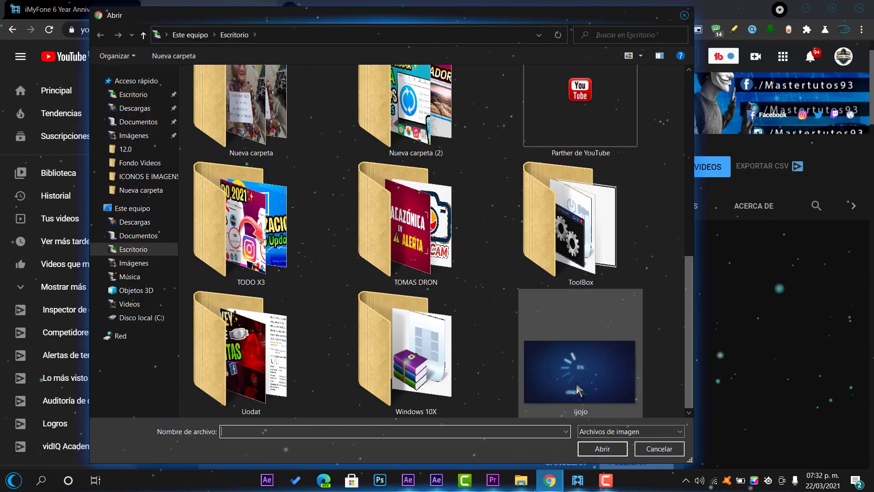
pyautogui.doubleClick(594, 368)
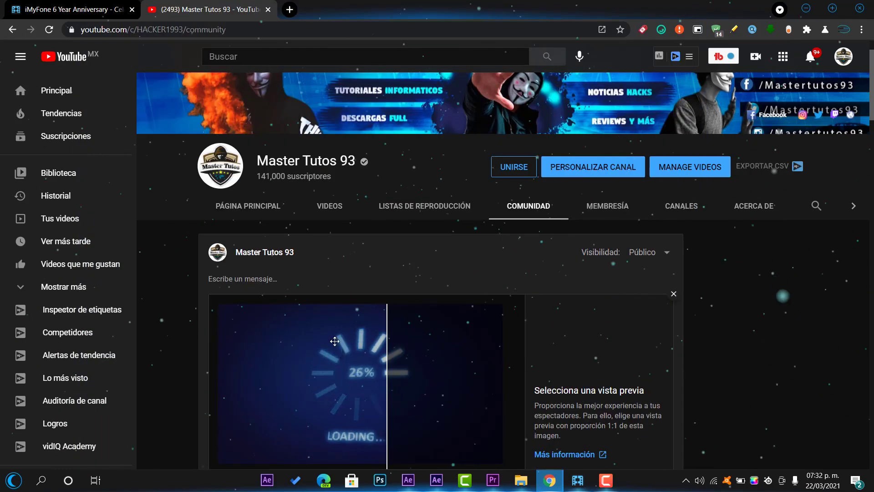
pyautogui.scroll(-3, 346, 370)
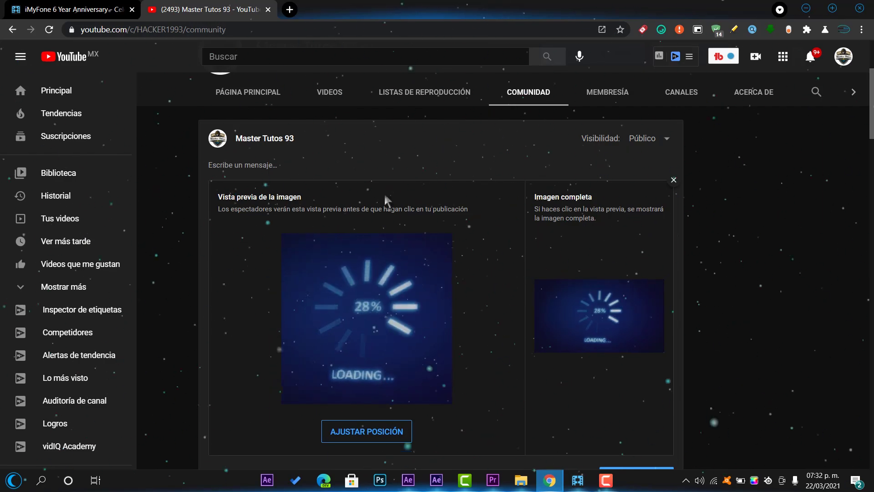
# Switch back to Filme and delete the "loading cargando" clip from the timeline
pyautogui.press('super+d')
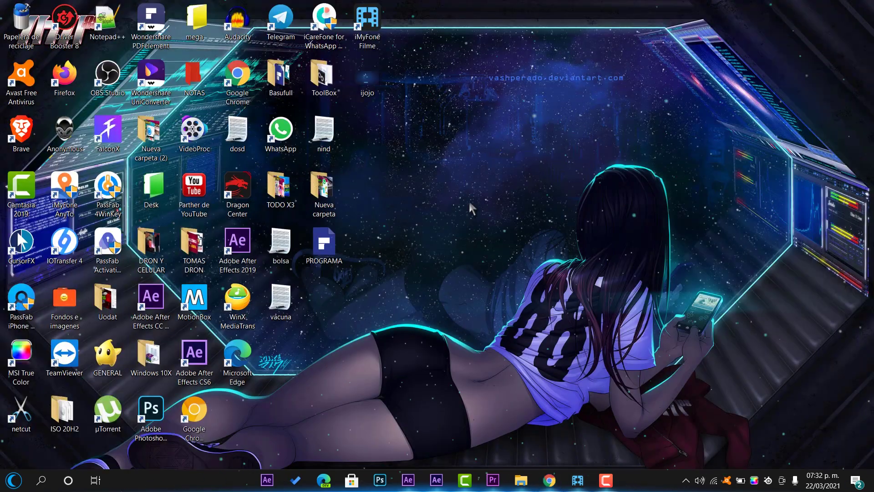
pyautogui.click(576, 483)
pyautogui.click(276, 142)
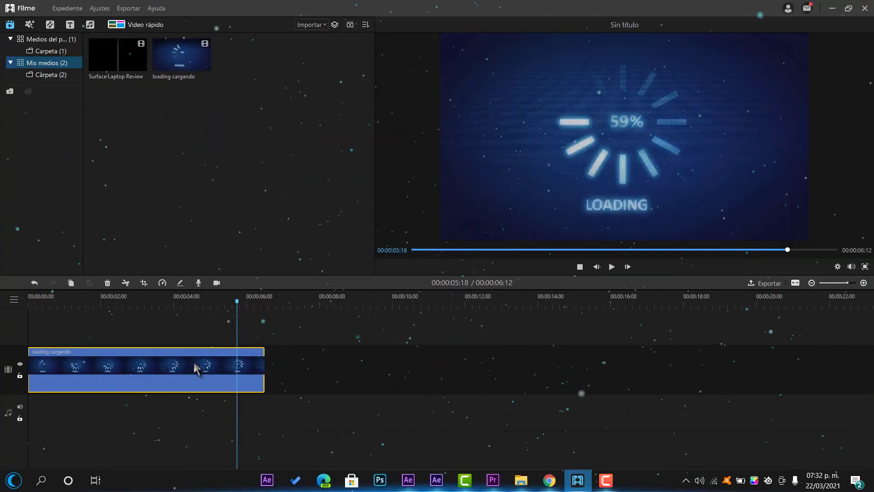
pyautogui.press('Delete')
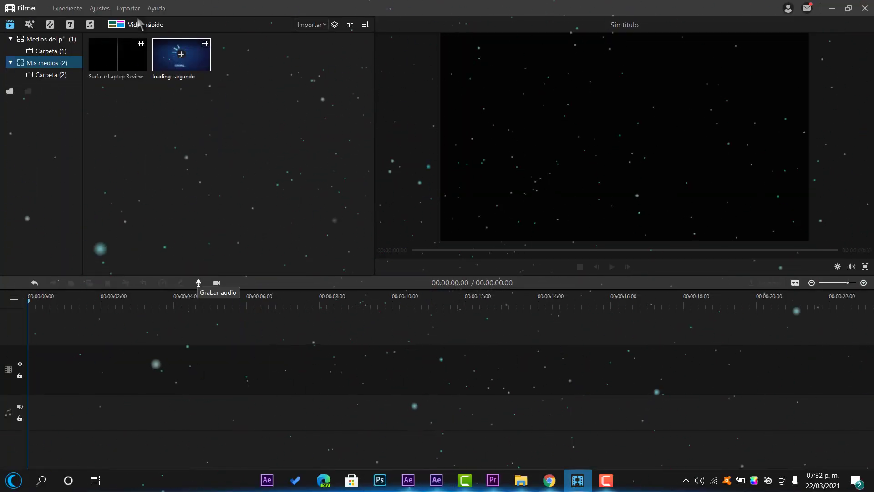
# Import the lapto MAC video from the Fondo Videos folder and place it on the video track
pyautogui.click(305, 26)
pyautogui.click(317, 37)
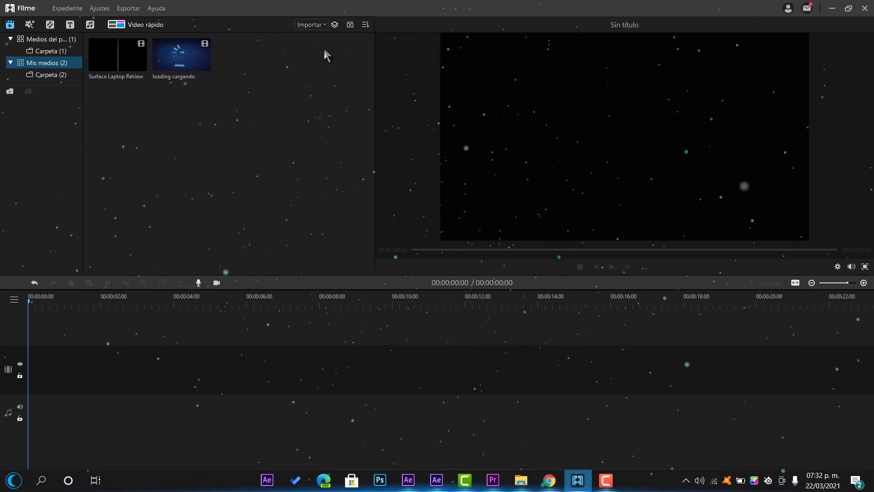
pyautogui.scroll(-5, 524, 227)
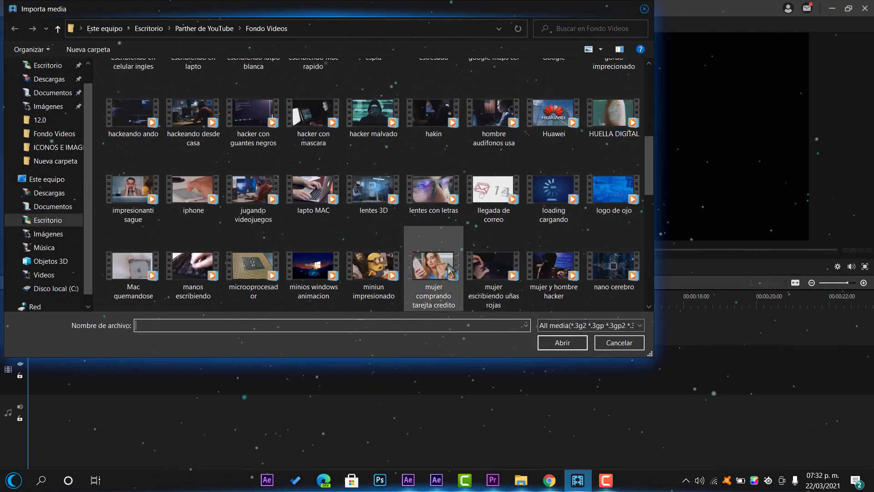
pyautogui.doubleClick(313, 189)
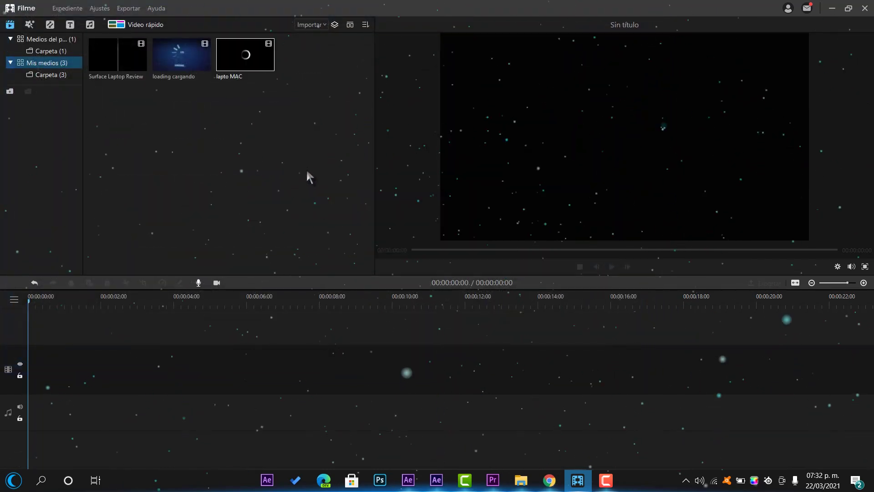
pyautogui.click(244, 54)
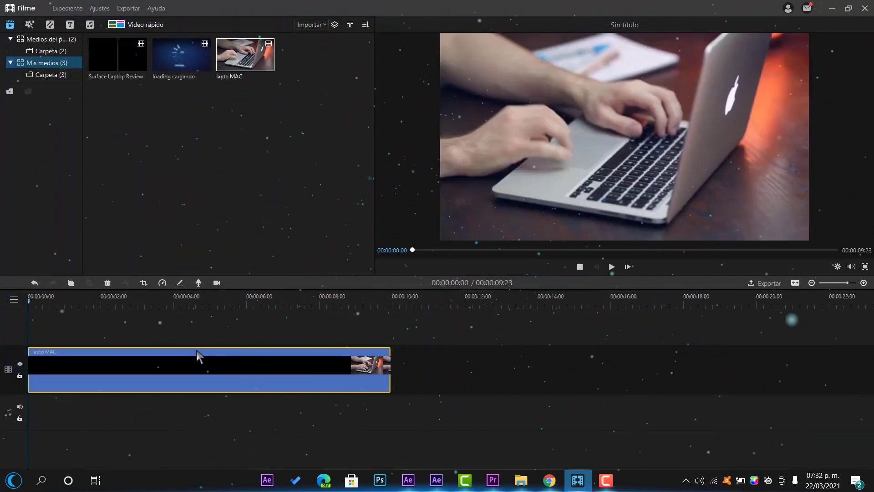
# Trim the lapto MAC clip at both ends to about 00:00:02:07, starting at the beginning of the timeline
pyautogui.click(186, 319)
pyautogui.click(127, 298)
pyautogui.click(388, 371)
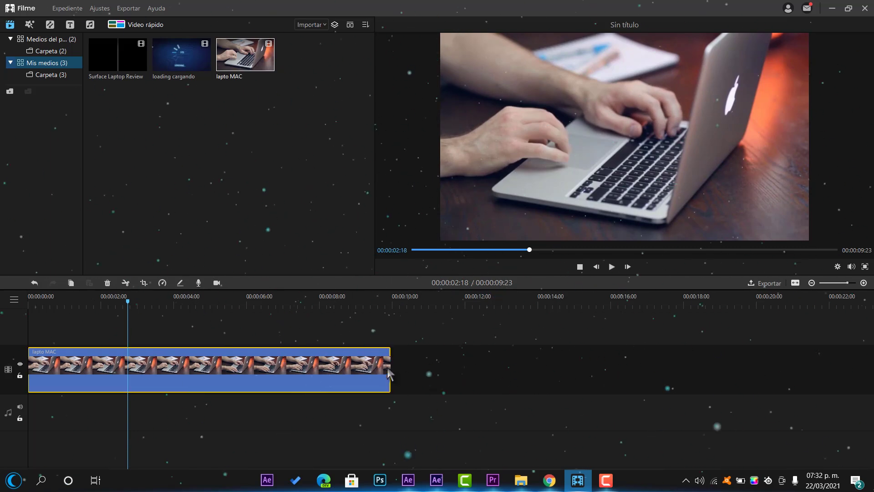
pyautogui.moveTo(196, 368); pyautogui.dragTo(219, 369)
pyautogui.moveTo(30, 369); pyautogui.dragTo(137, 368)
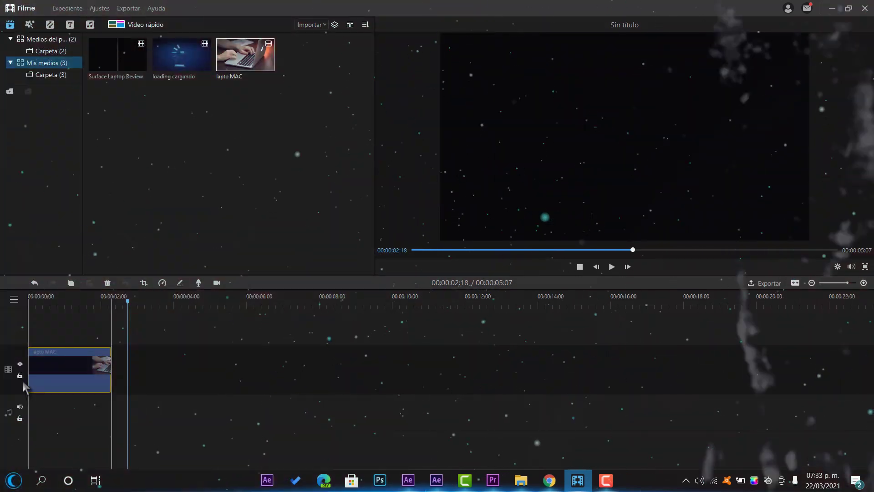
pyautogui.click(52, 302)
# Export the trimmed clip to the Desktop as a GIF named ghng
pyautogui.click(128, 8)
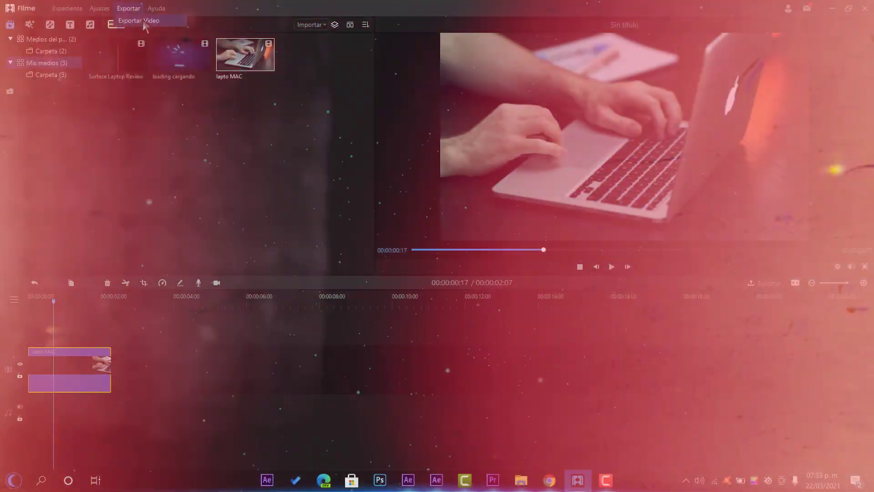
pyautogui.click(143, 22)
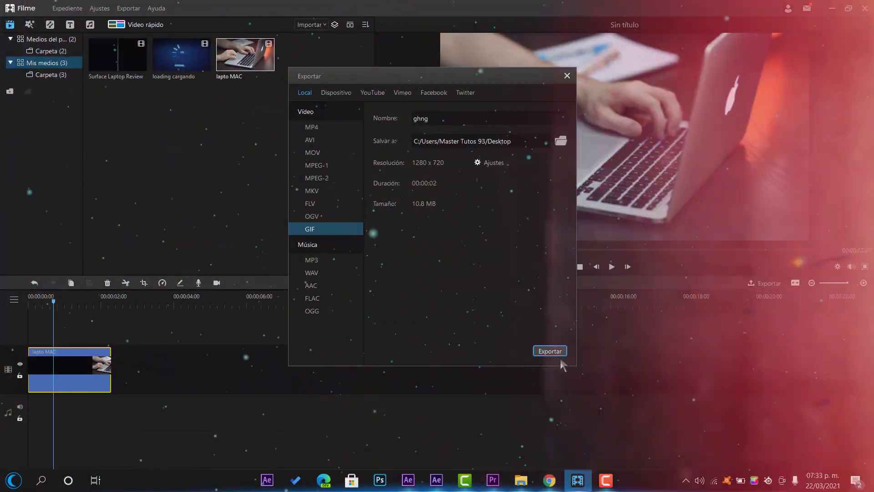
pyautogui.click(550, 350)
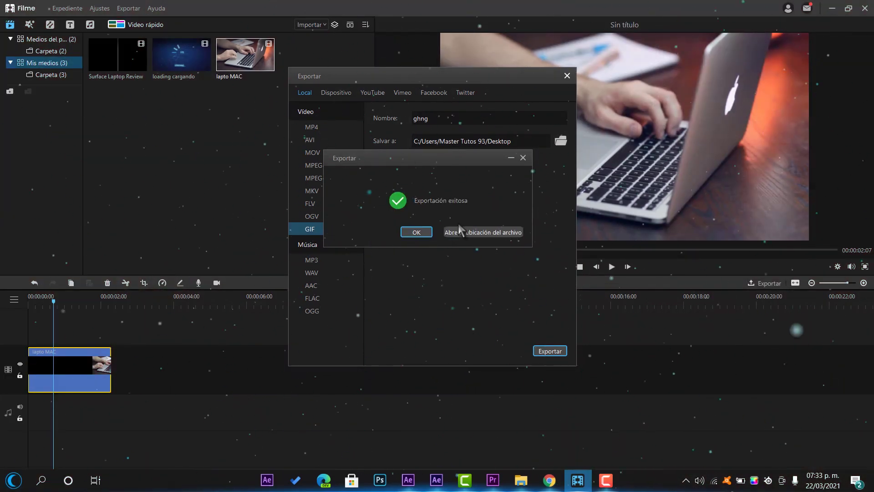
pyautogui.click(427, 233)
pyautogui.click(566, 76)
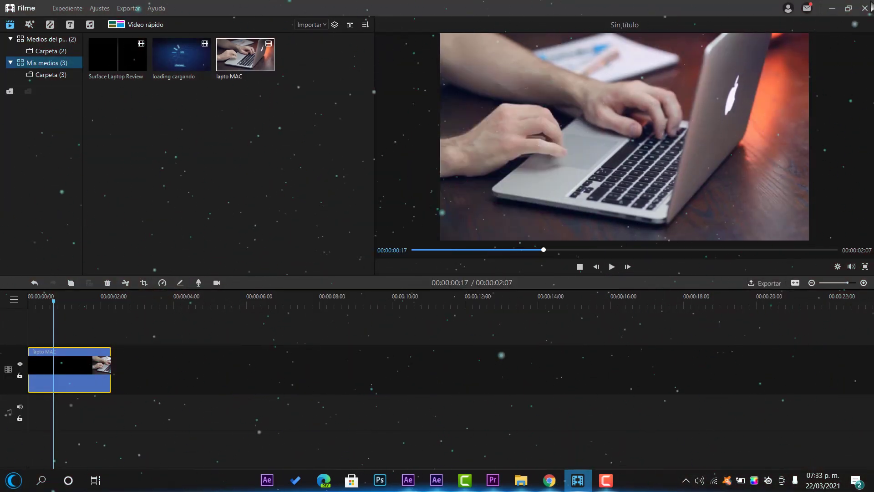
# View the exported ghng GIF from the desktop and close the image viewer
pyautogui.click(832, 9)
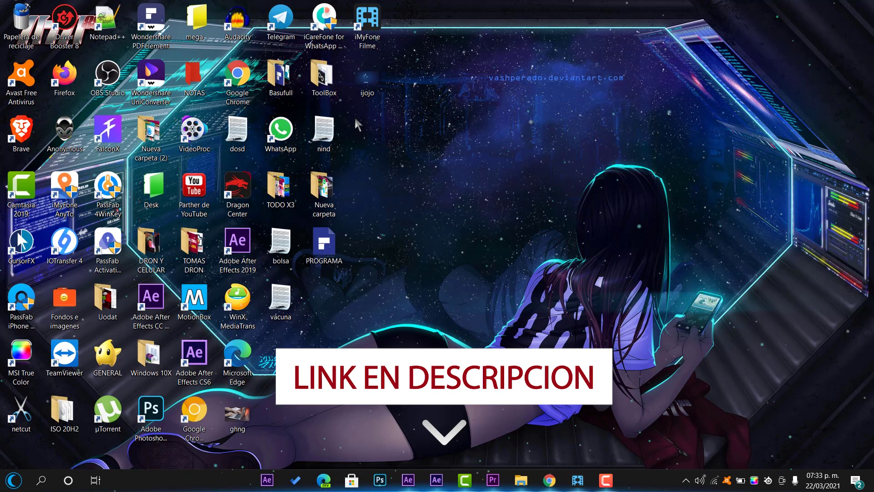
pyautogui.doubleClick(238, 414)
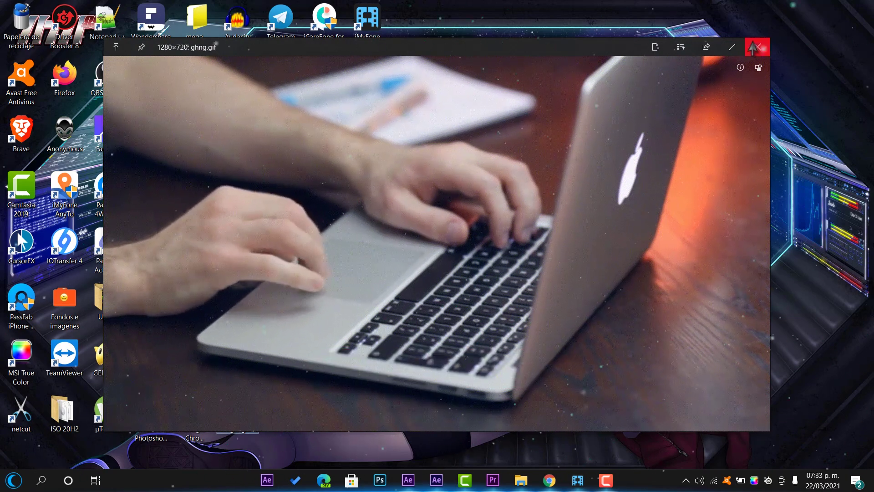
pyautogui.click(757, 47)
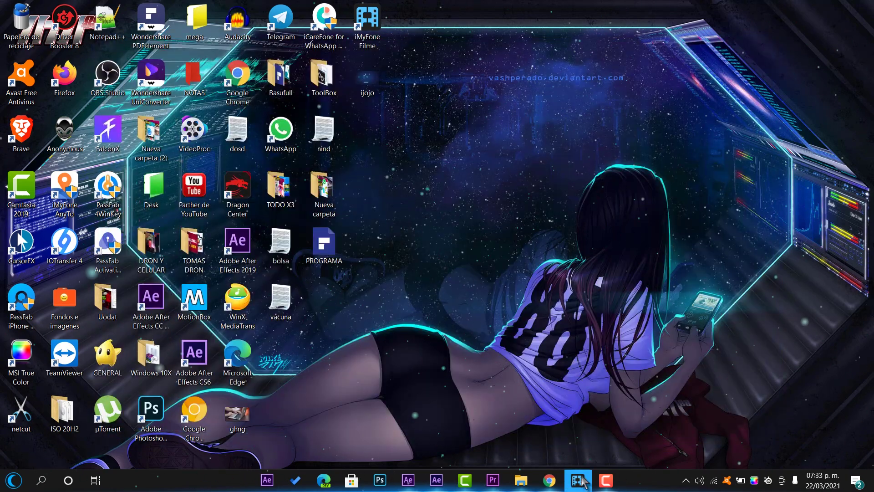
# Switch back to Filme and delete the lapto MAC clip from the timeline
pyautogui.click(579, 480)
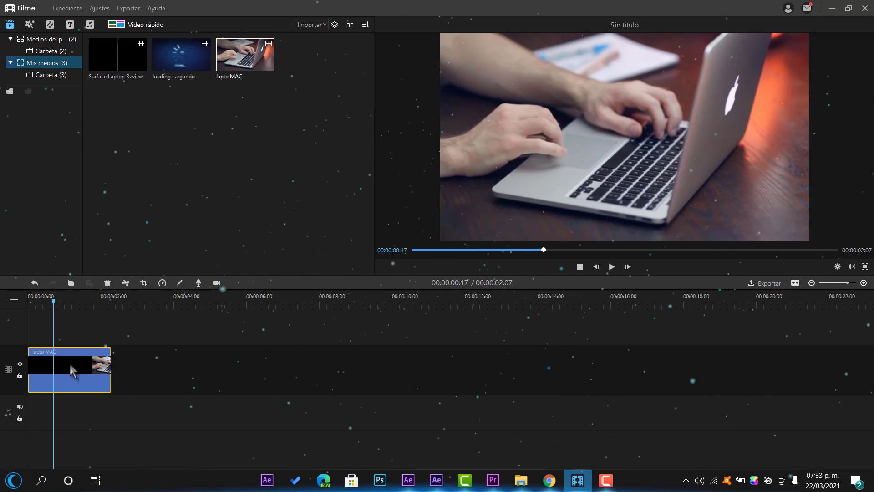
pyautogui.press('Delete')
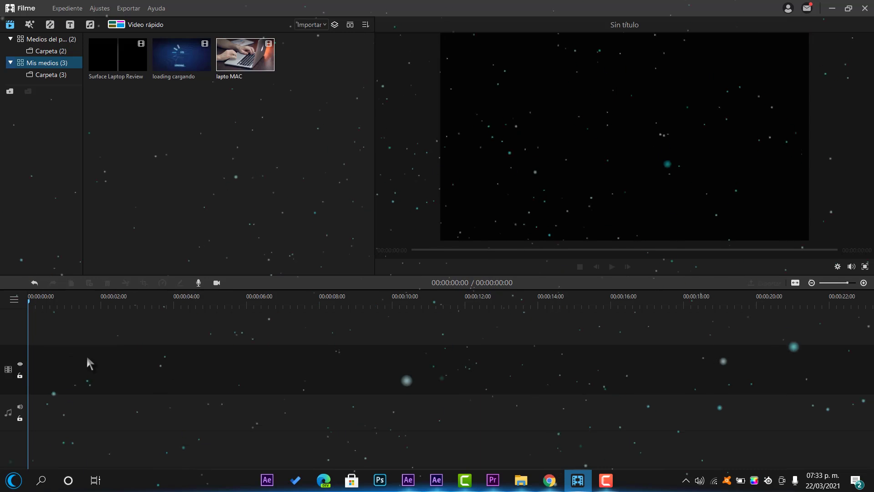
# Place the Surface Laptop Review clip on the video track and examine the corner watermark up to the frame at 00:00:14:00
pyautogui.click(117, 54)
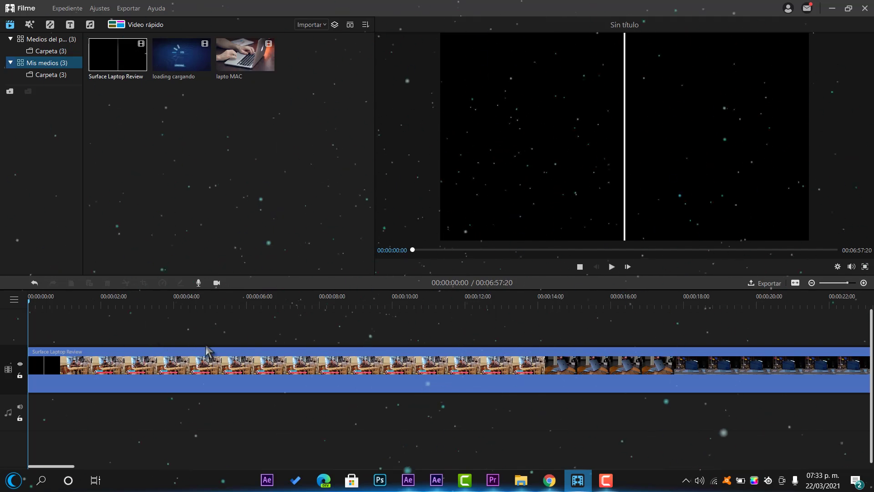
pyautogui.click(224, 353)
pyautogui.moveTo(40, 302); pyautogui.dragTo(322, 298)
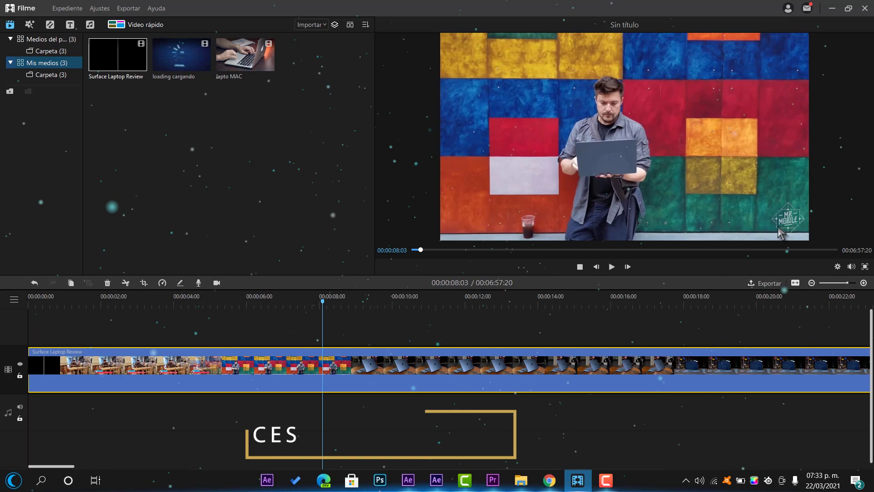
pyautogui.click(537, 300)
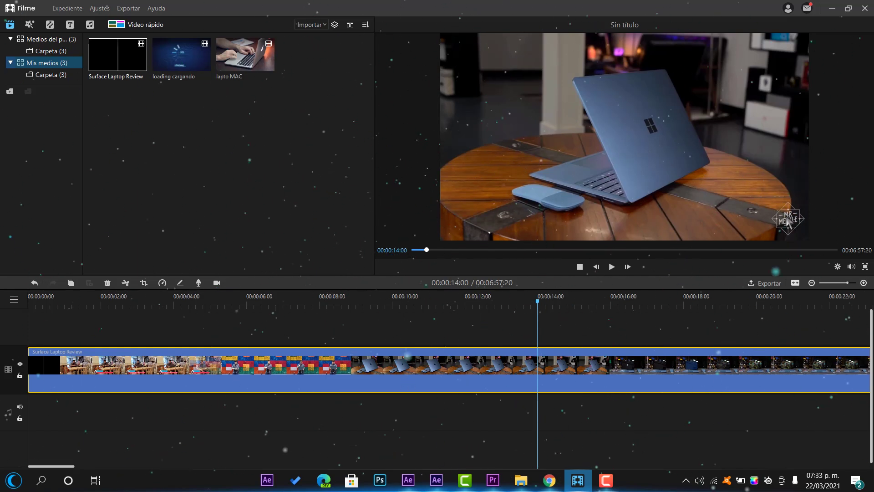
# Crop the Surface Laptop Review clip to 1148 x 645 with the original proportion and check the watermark area in further frames
pyautogui.click(143, 283)
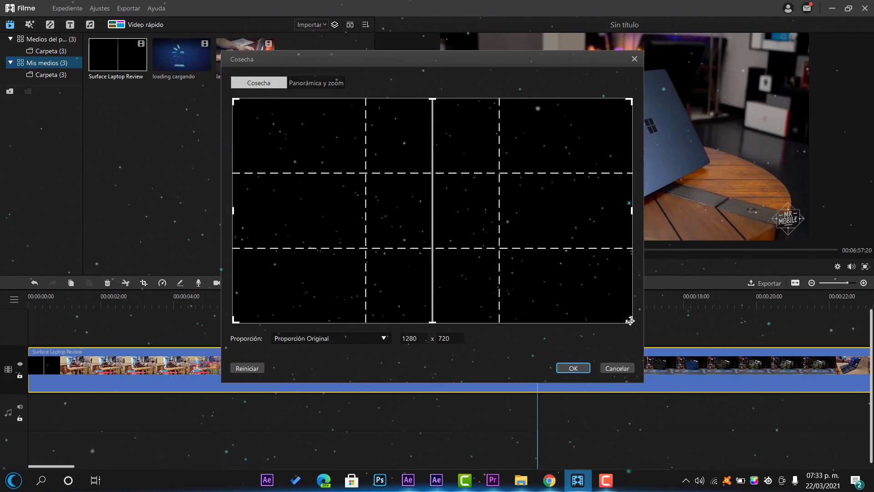
pyautogui.moveTo(629, 319); pyautogui.dragTo(588, 301)
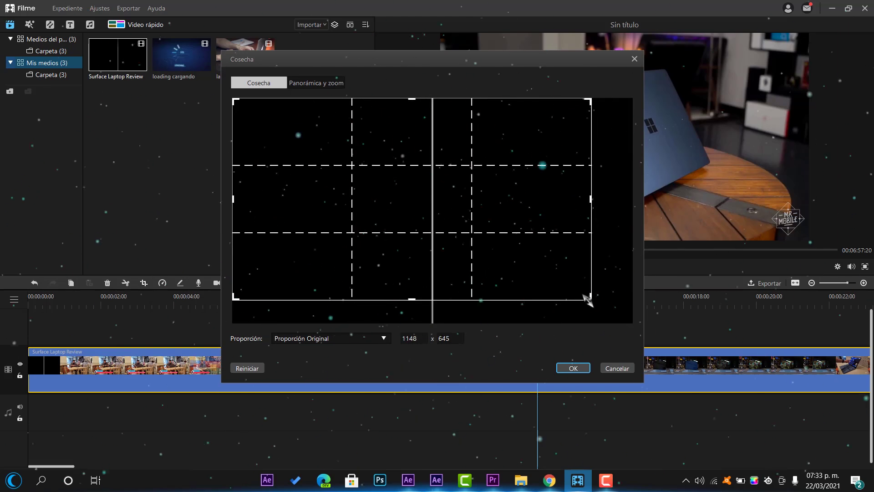
pyautogui.click(575, 368)
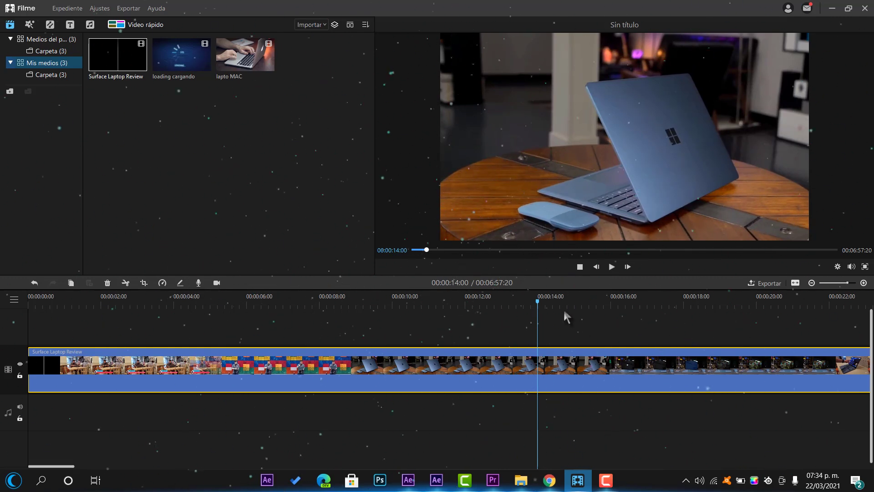
pyautogui.moveTo(566, 304); pyautogui.dragTo(626, 304)
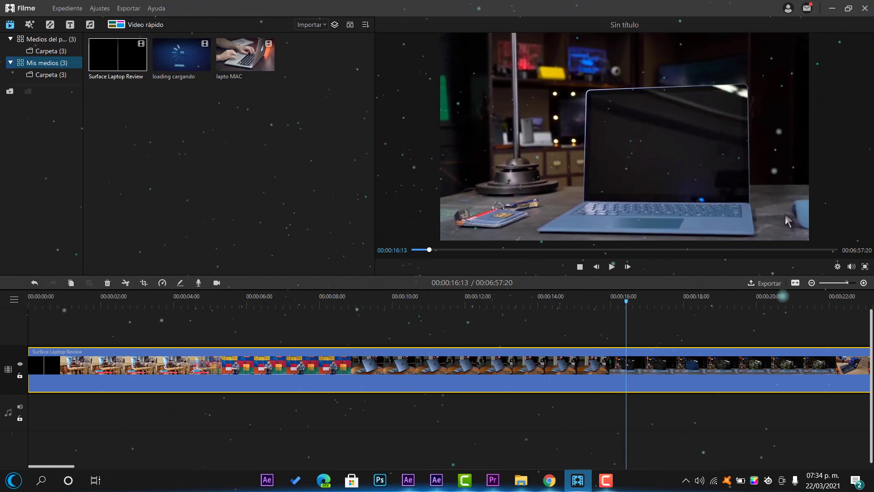
pyautogui.moveTo(627, 302); pyautogui.dragTo(759, 304)
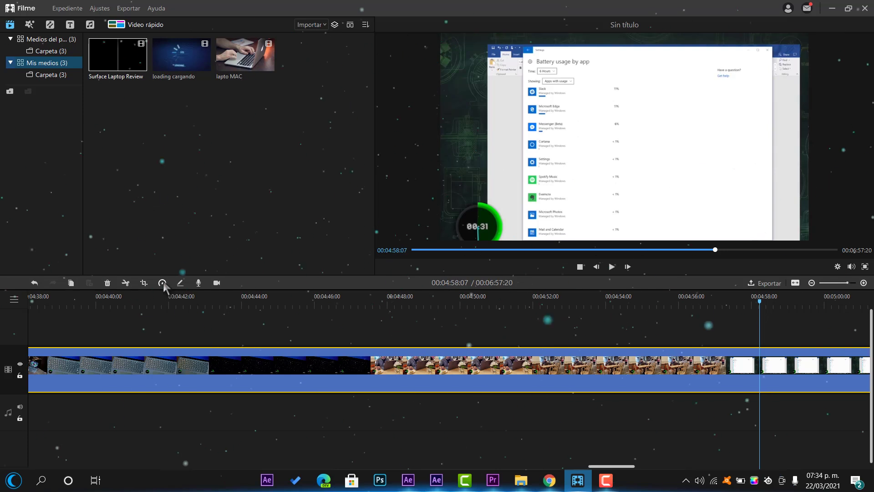
# Set the Surface Laptop Review clip's speed to 0.30x and play a short preview of it
pyautogui.click(162, 284)
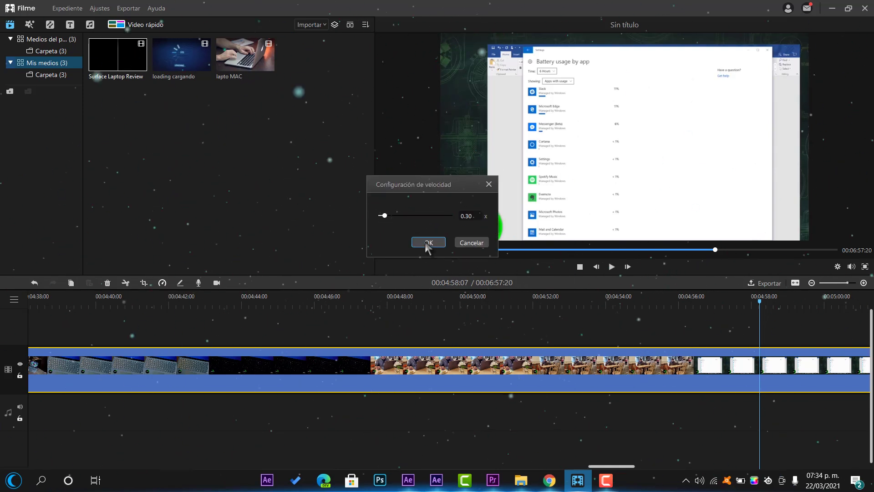
pyautogui.click(428, 242)
pyautogui.click(455, 325)
pyautogui.click(611, 267)
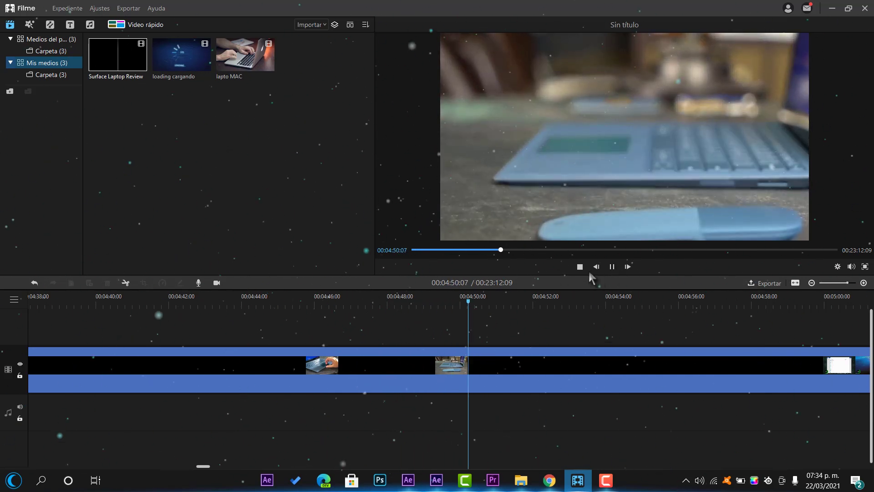
pyautogui.click(611, 266)
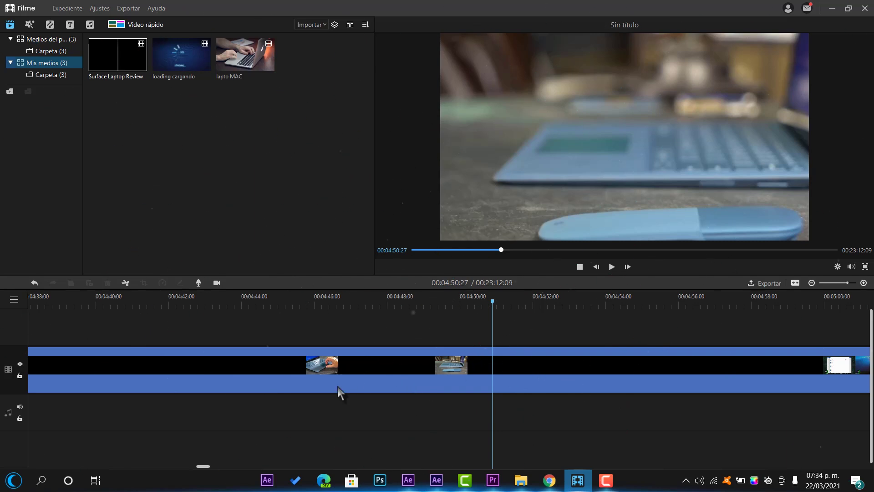
# Review the local MP4 export settings and quality options, leaving without exporting
pyautogui.click(129, 8)
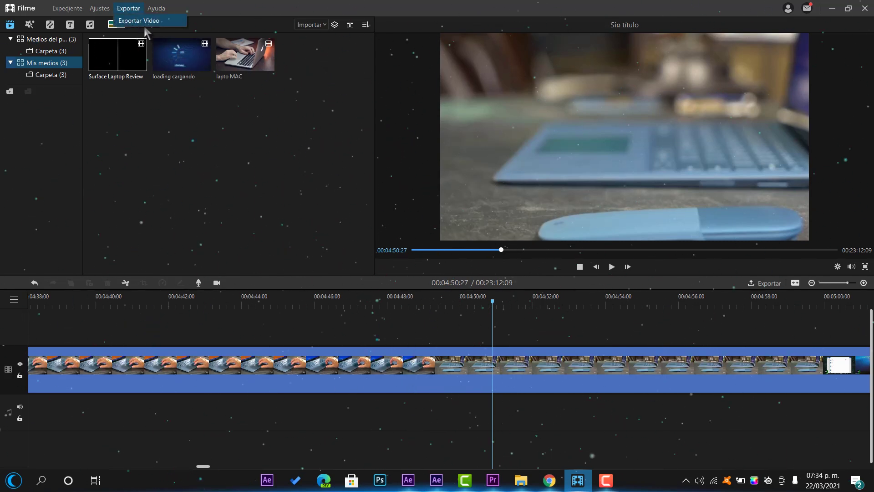
pyautogui.click(143, 22)
pyautogui.click(327, 127)
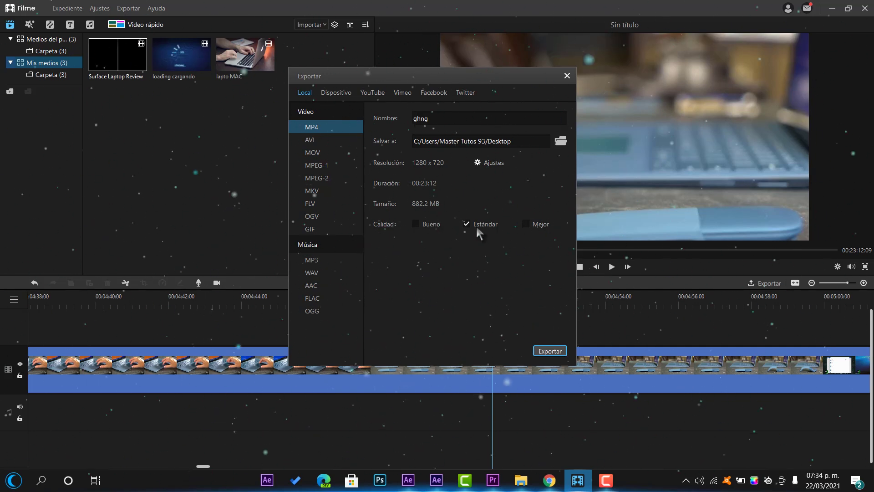
pyautogui.click(566, 76)
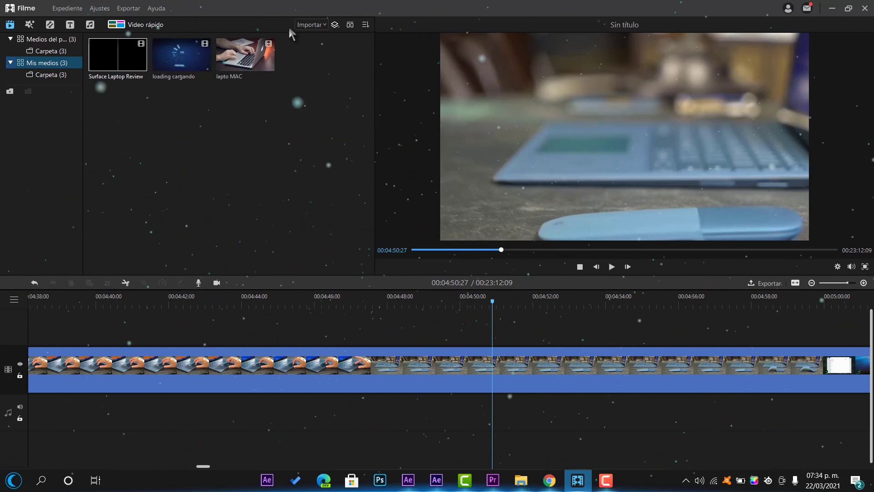
# Delete the Surface Laptop Review clip from the timeline
pyautogui.click(367, 375)
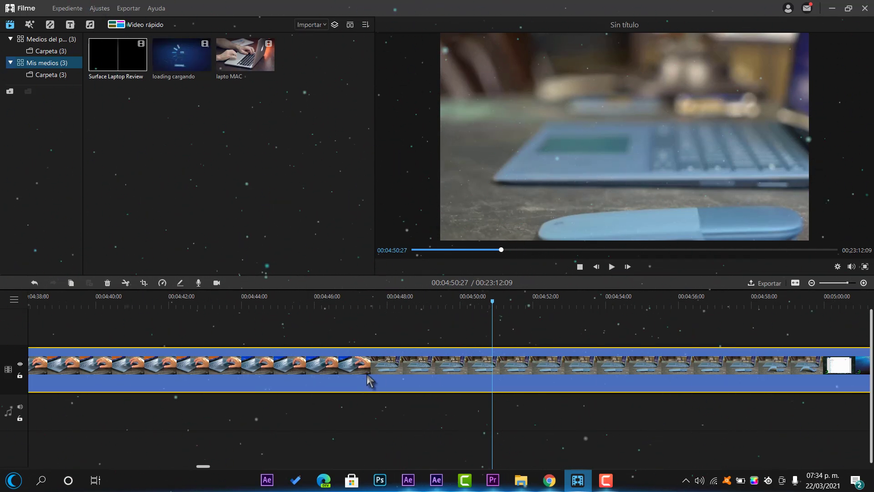
pyautogui.press('Delete')
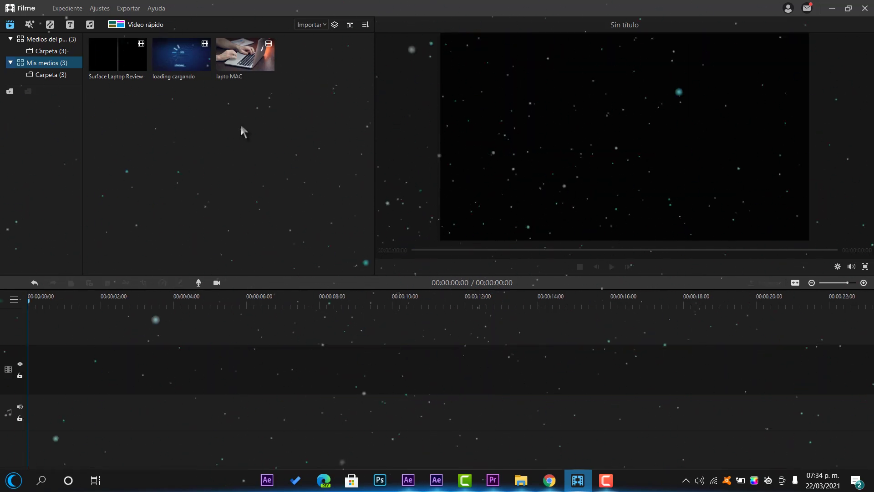
# Open the folder under Mis medios and place the lapto MAC clip on the video track
pyautogui.click(118, 55)
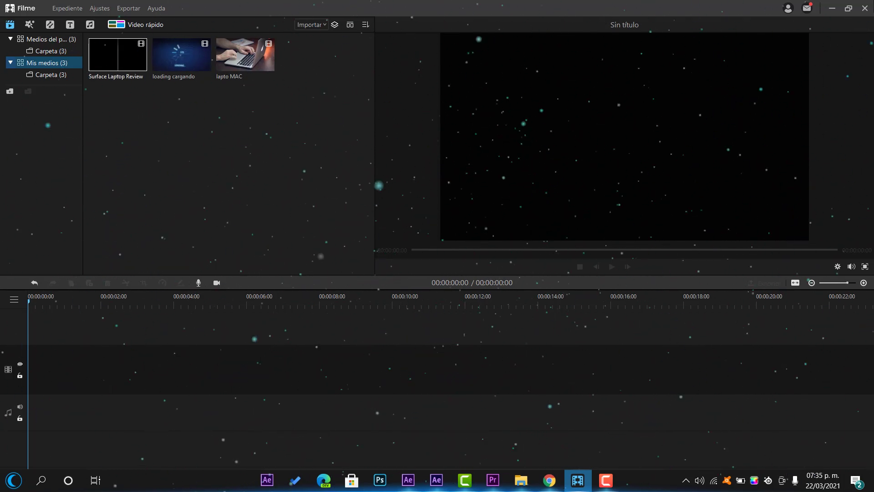
pyautogui.click(64, 73)
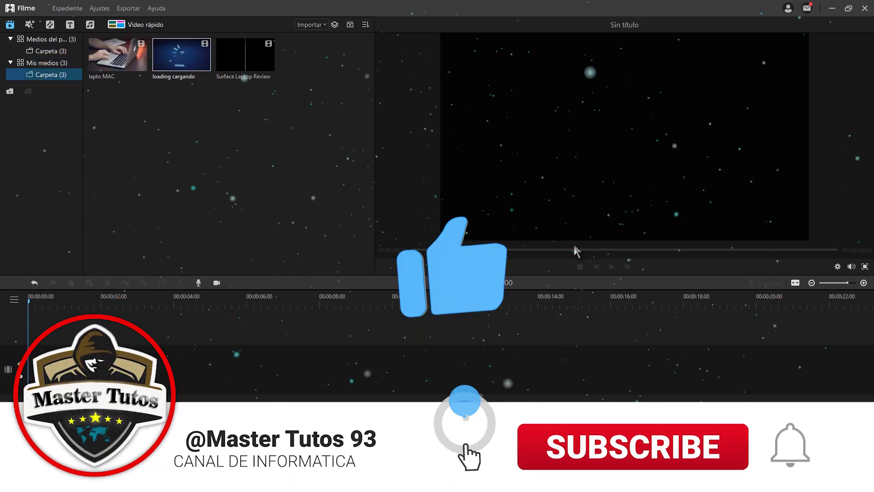
pyautogui.click(117, 54)
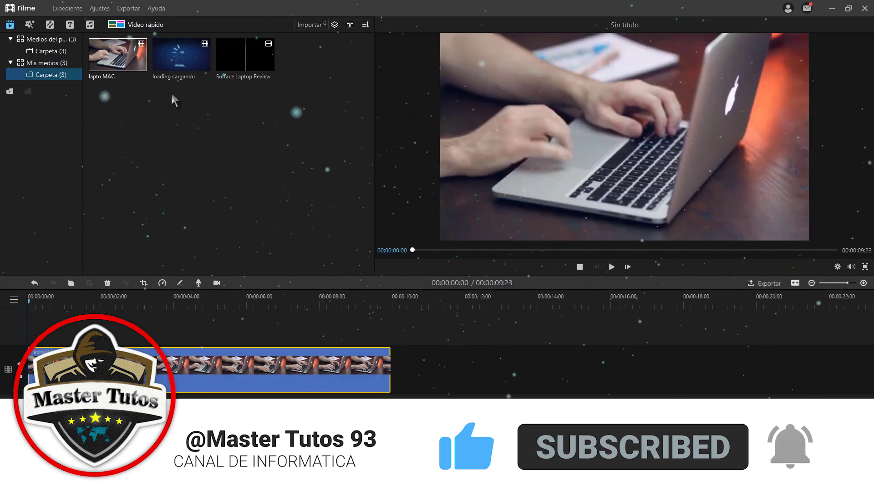
# View the crop settings of the lapto MAC clip and close them without changes
pyautogui.rightClick(138, 359)
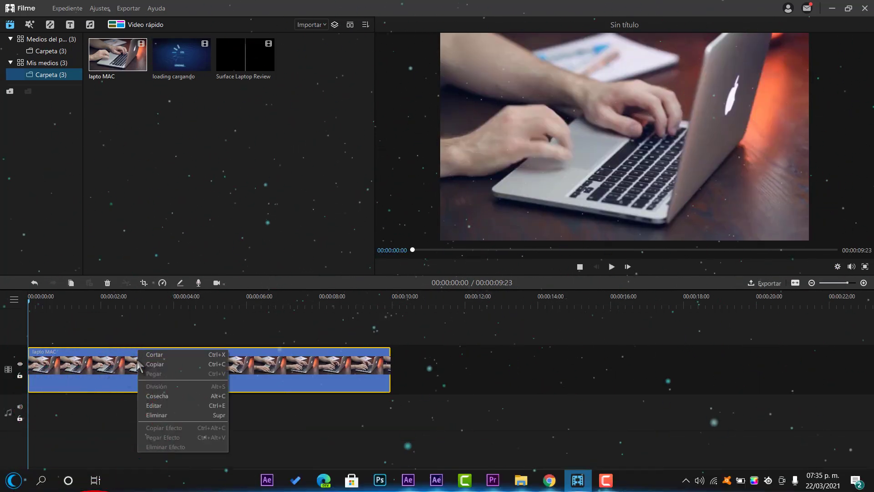
pyautogui.click(144, 283)
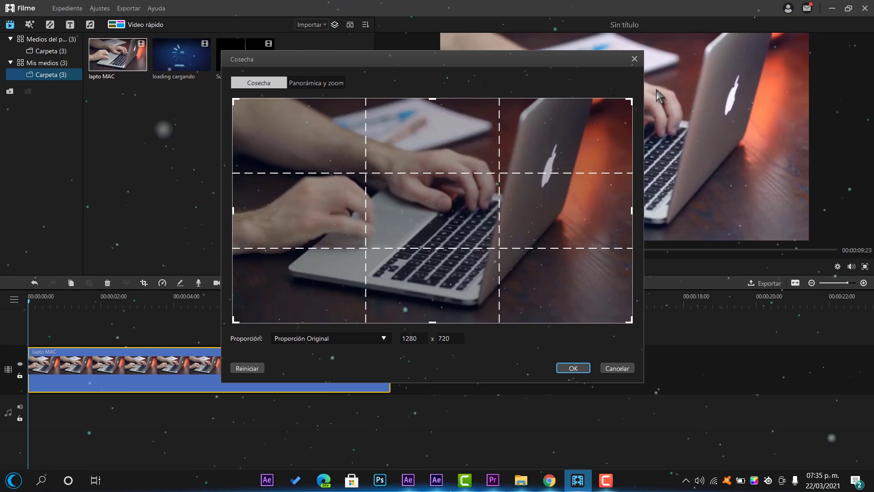
pyautogui.click(635, 59)
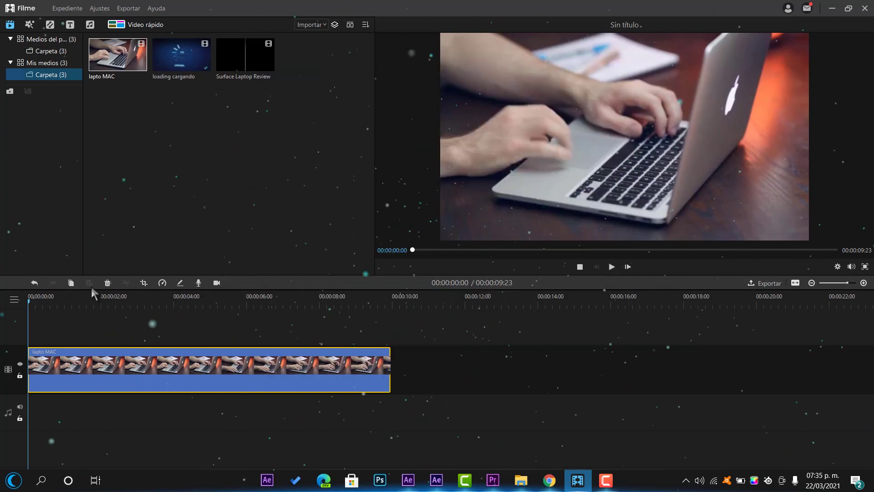